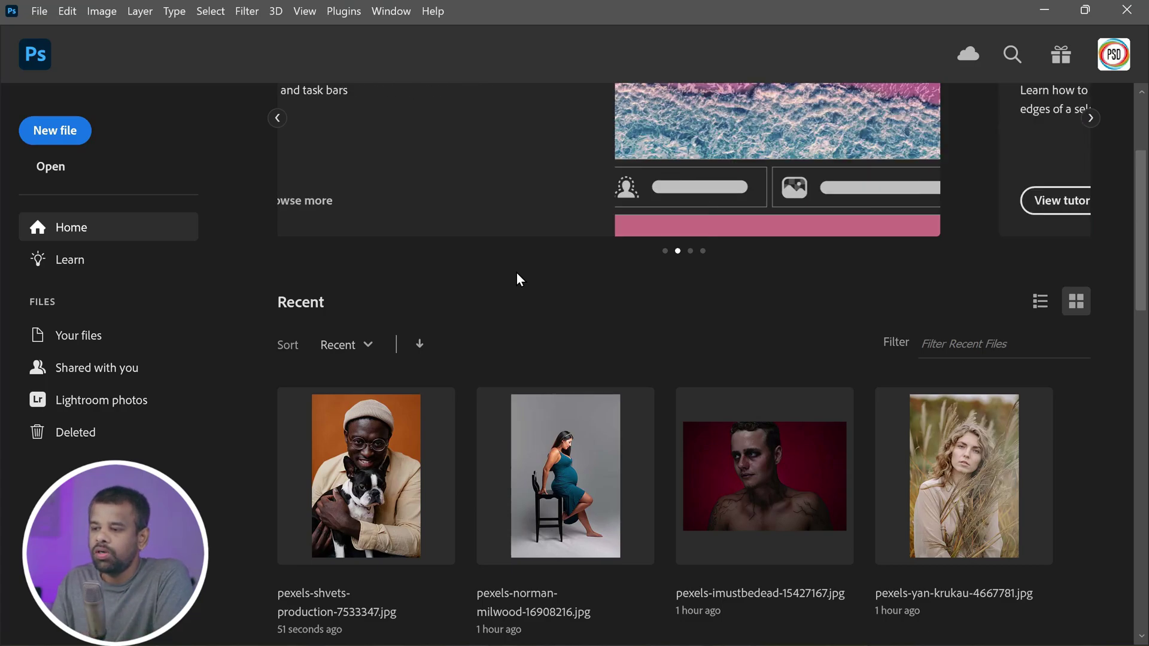
Open the man-and-dog portrait from recent files and show the Actions panel.
left_click(366, 479)
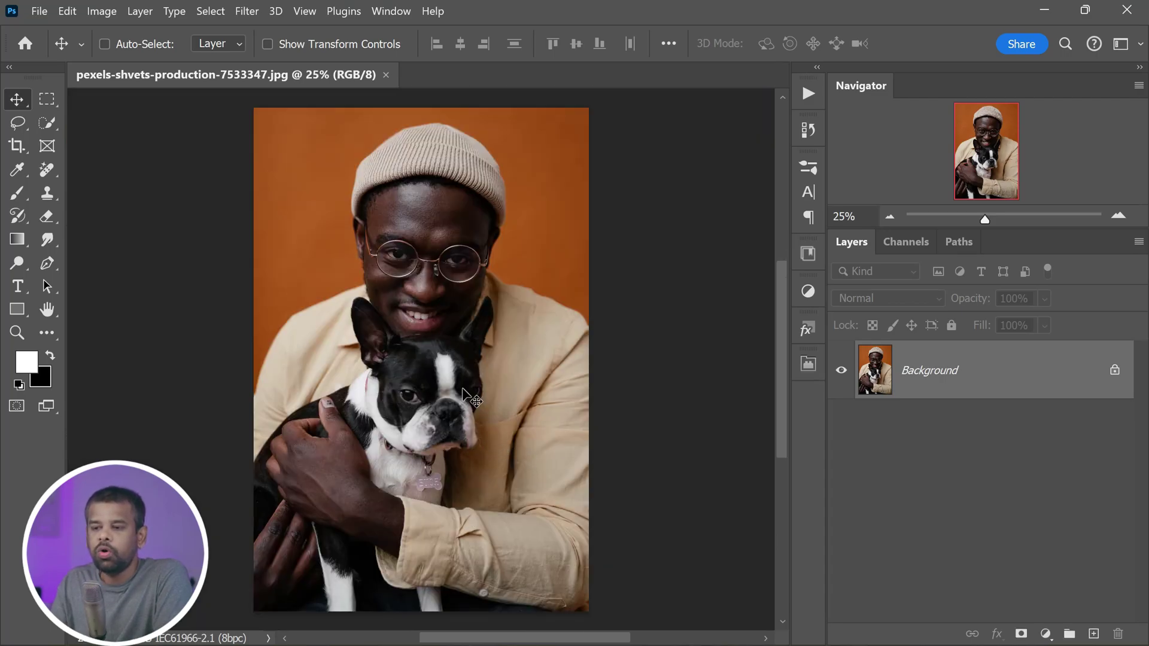
left_click(393, 11)
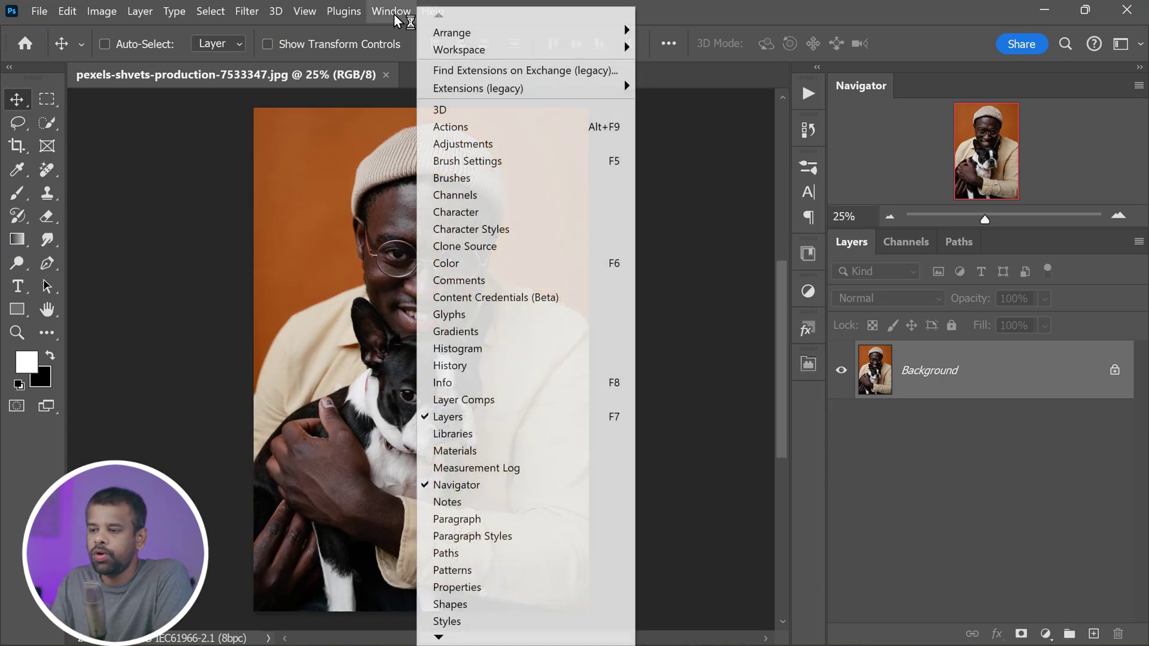
left_click(516, 123)
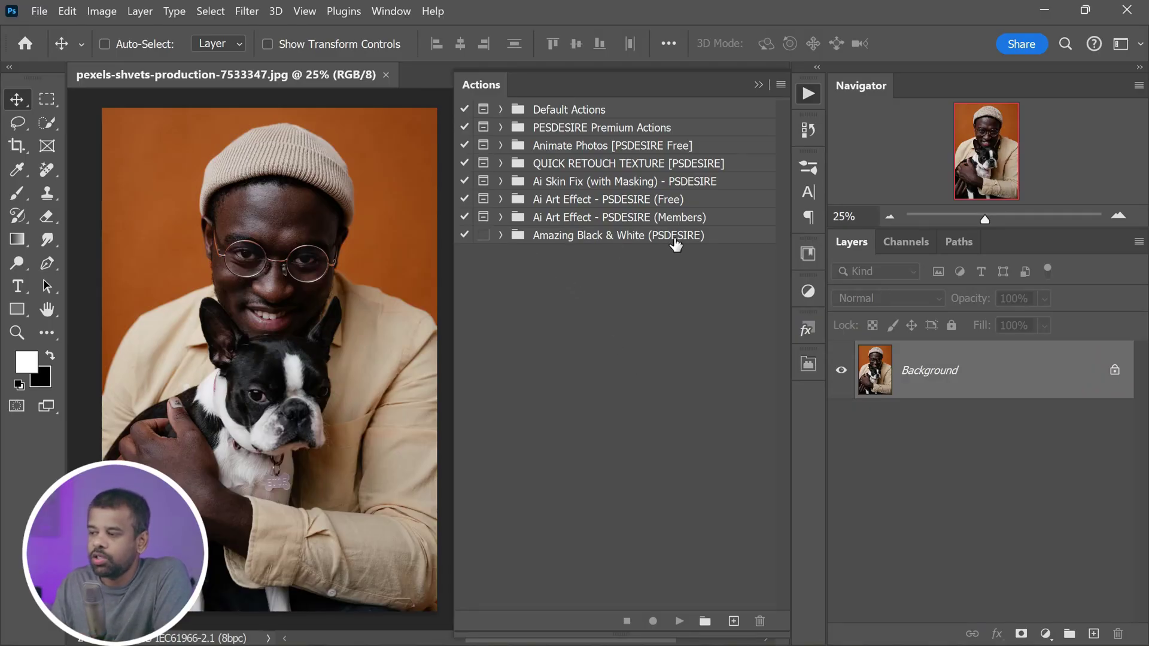
Run the 'Play it' action from the Amazing Black & White (PSDESIRE) set on the photo.
left_click(500, 236)
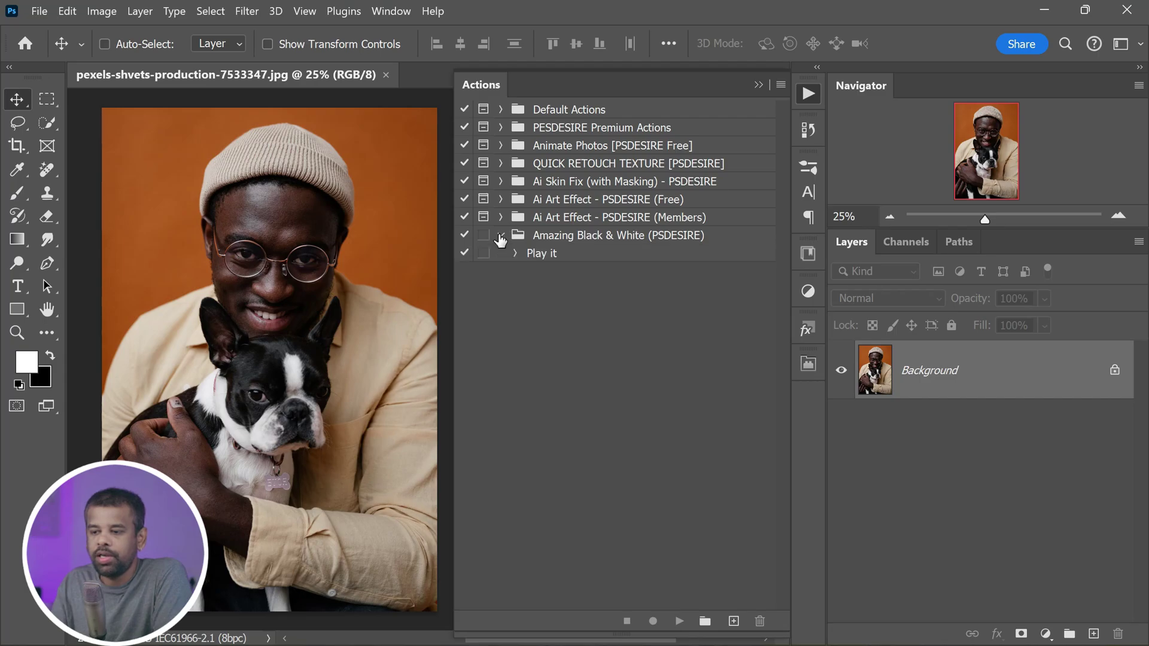
left_click(547, 257)
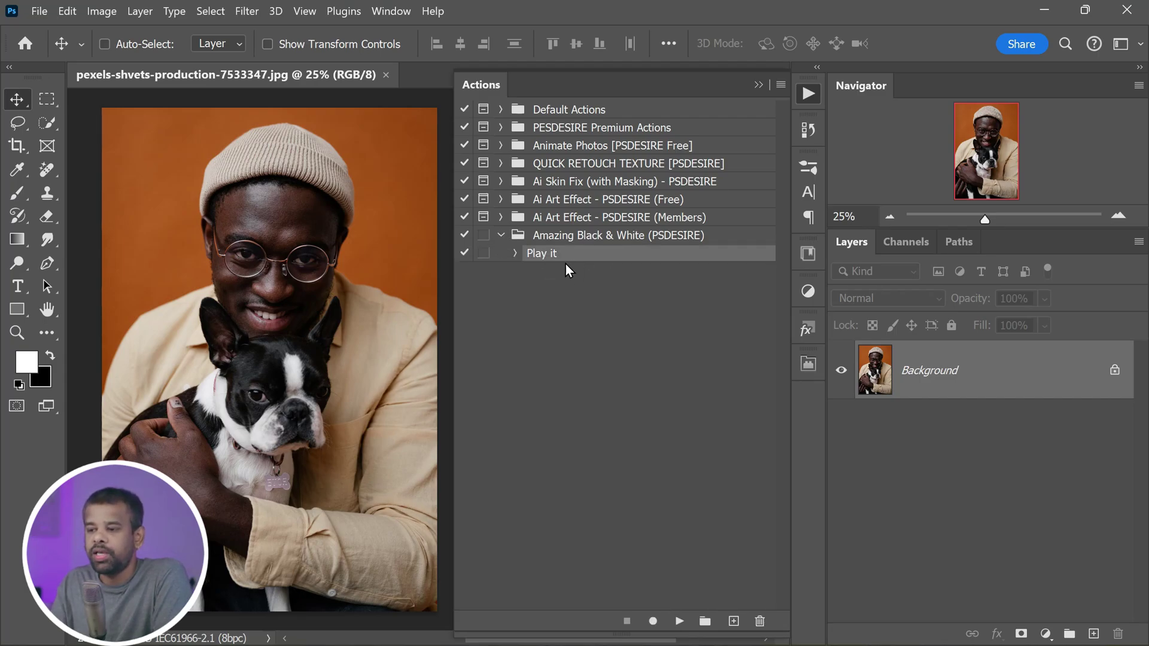
left_click(680, 623)
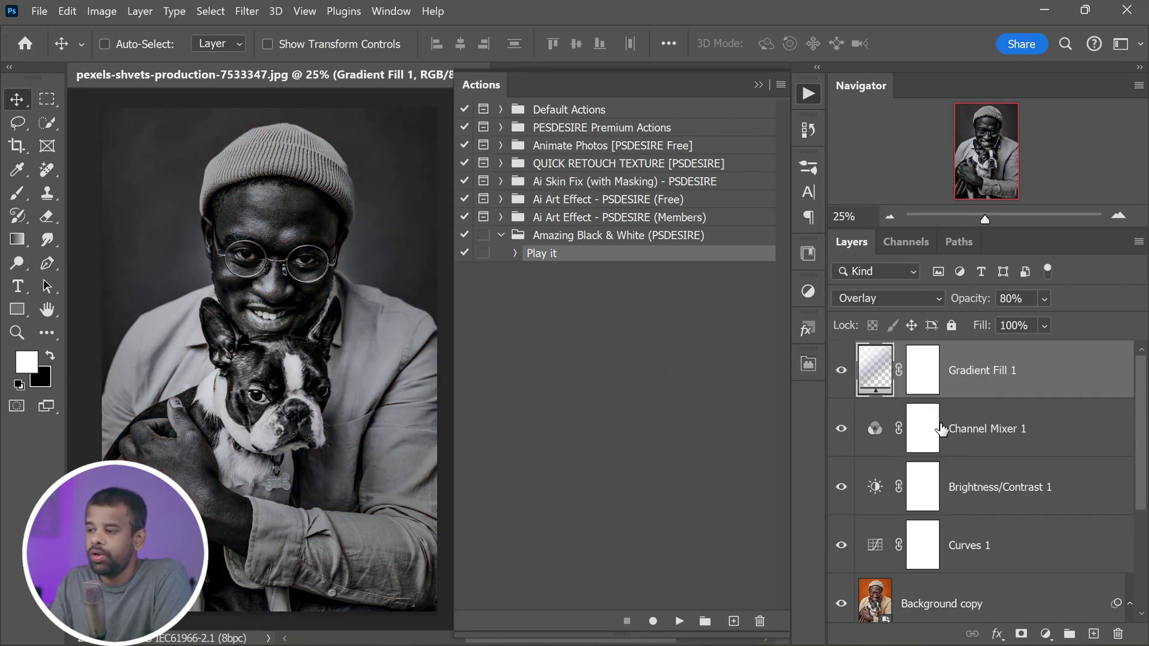
Collapse the Actions list and review the Curves 1, Brightness/Contrast 1 and Channel Mixer 1 layers.
left_click(759, 88)
left_click_drag(616, 638, 560, 638)
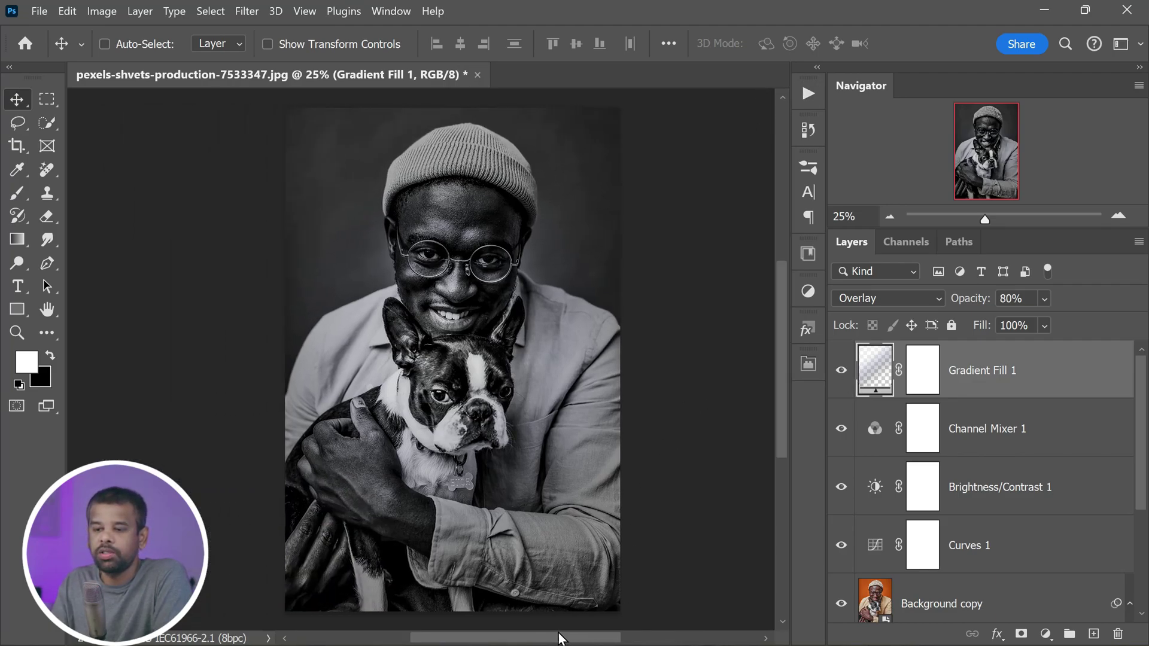
scroll(973, 404, "down", 1)
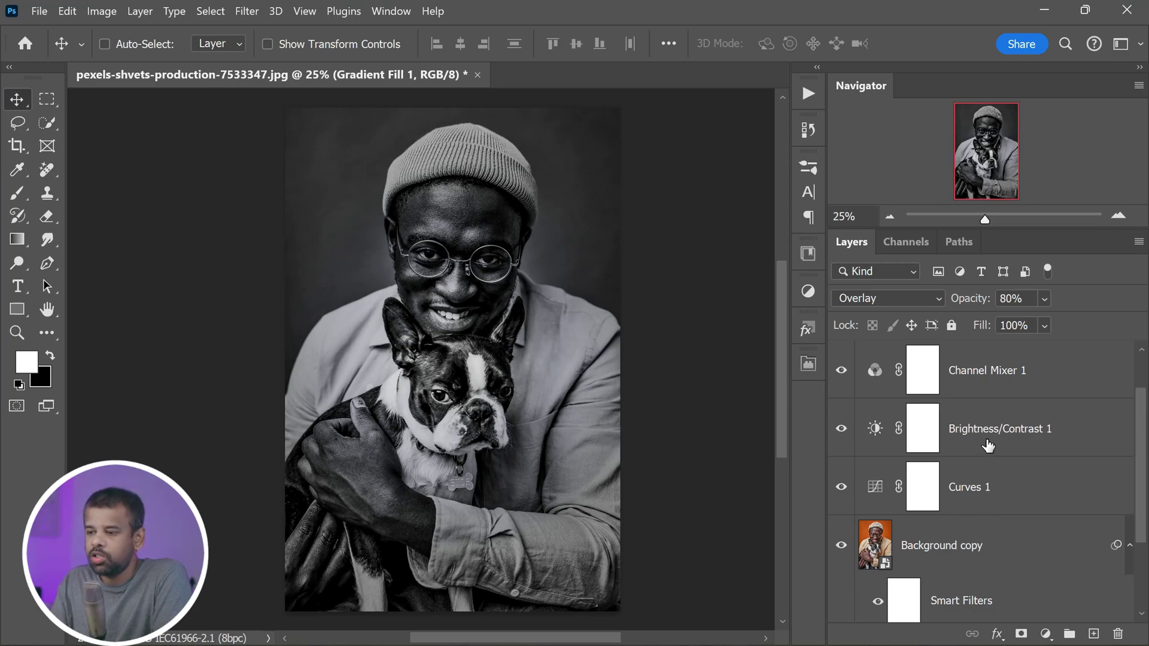
left_click(978, 510)
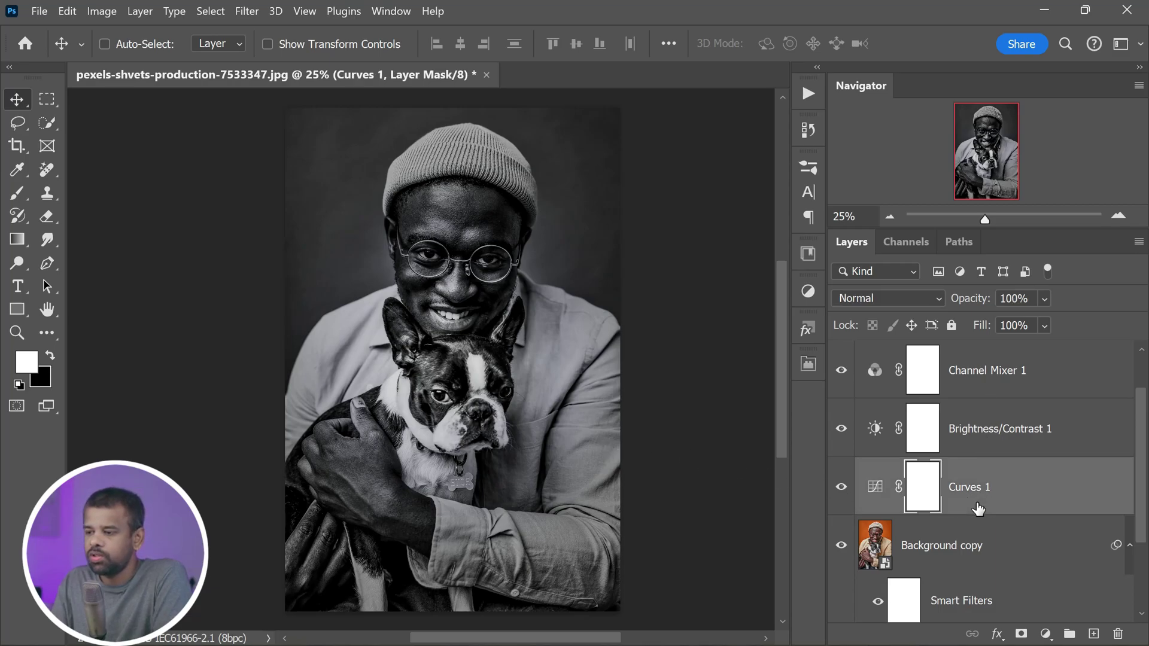
left_click(1014, 453)
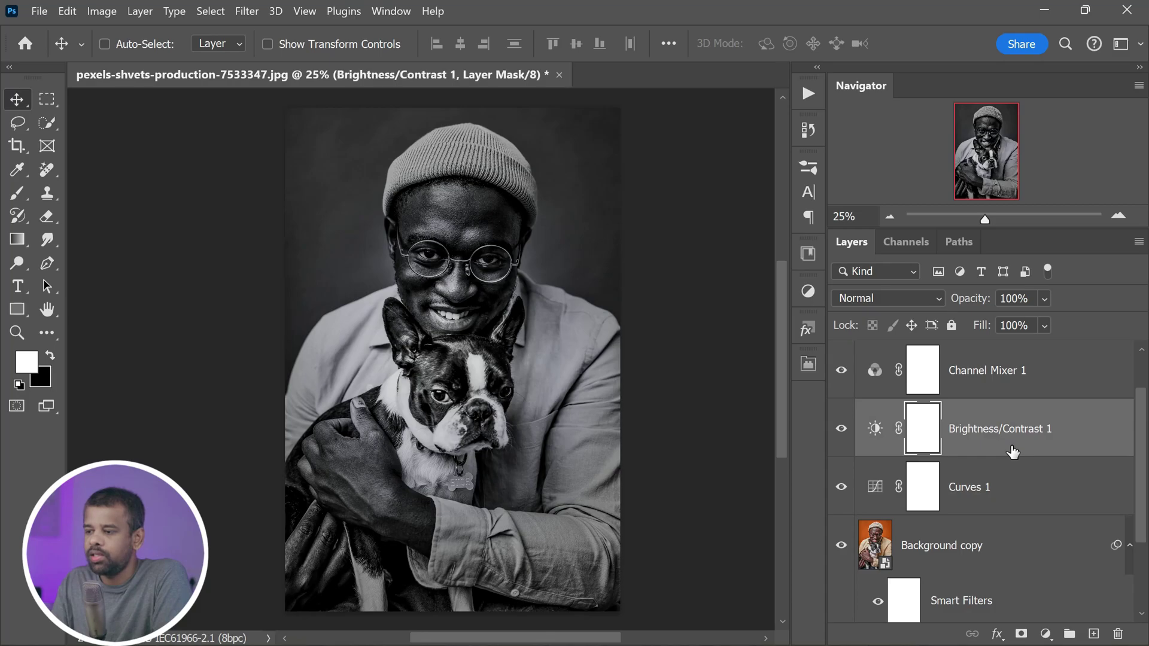
left_click(991, 387)
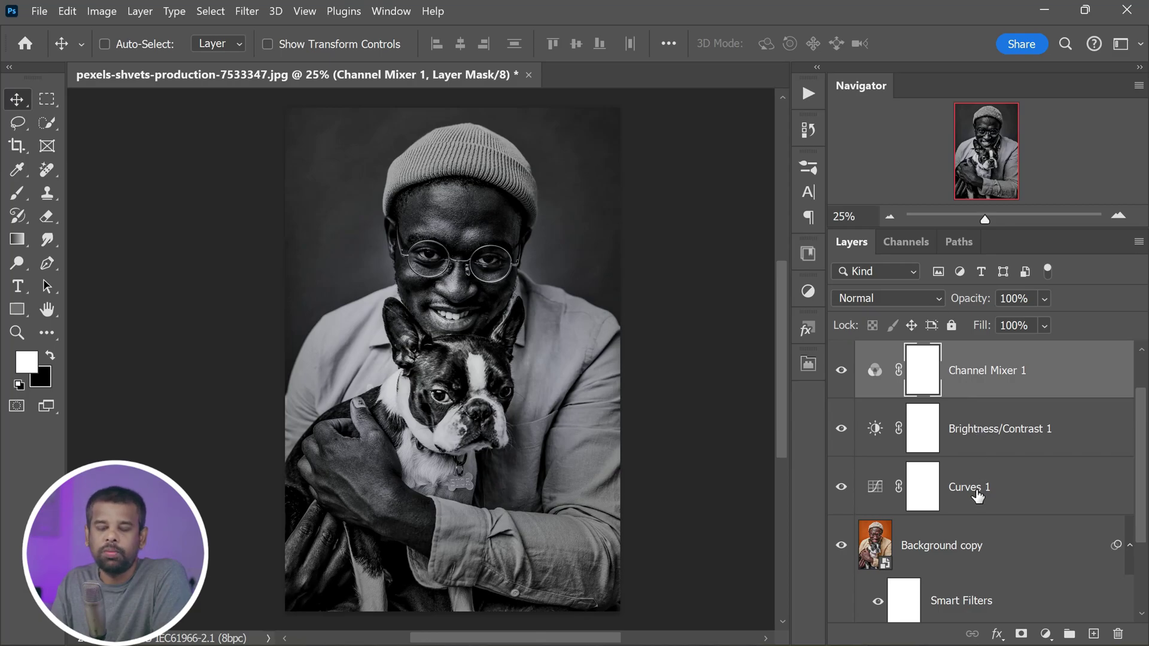
Hide the Gradient Fill 1 glow layer and select it.
scroll(987, 413, "up", 1)
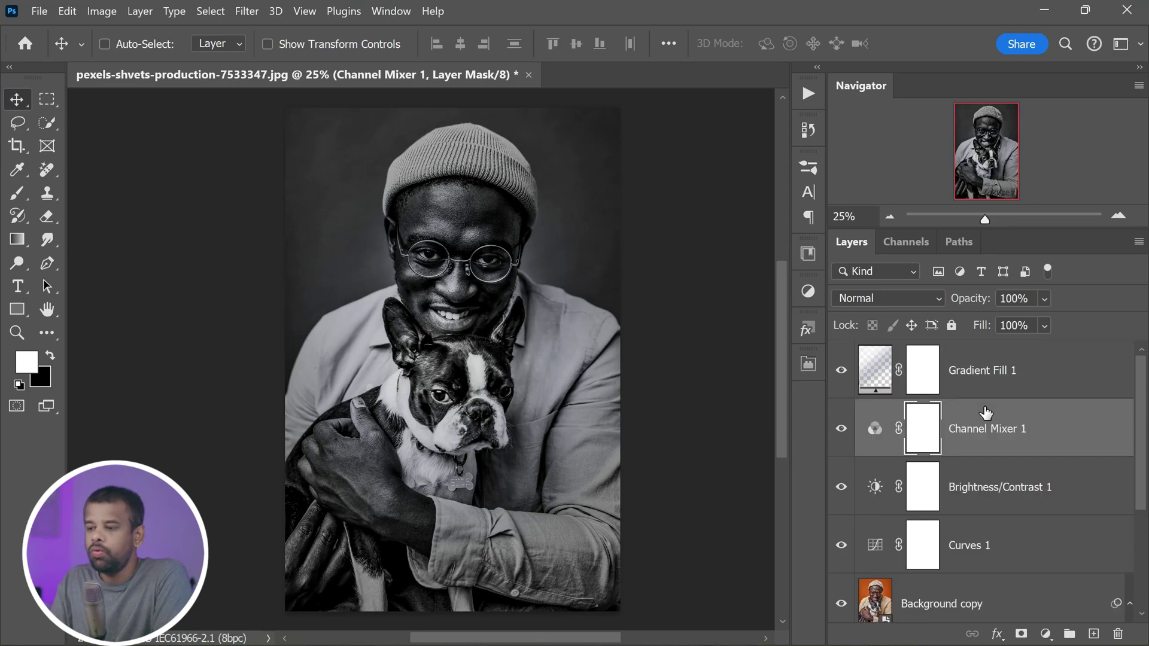
left_click(843, 371)
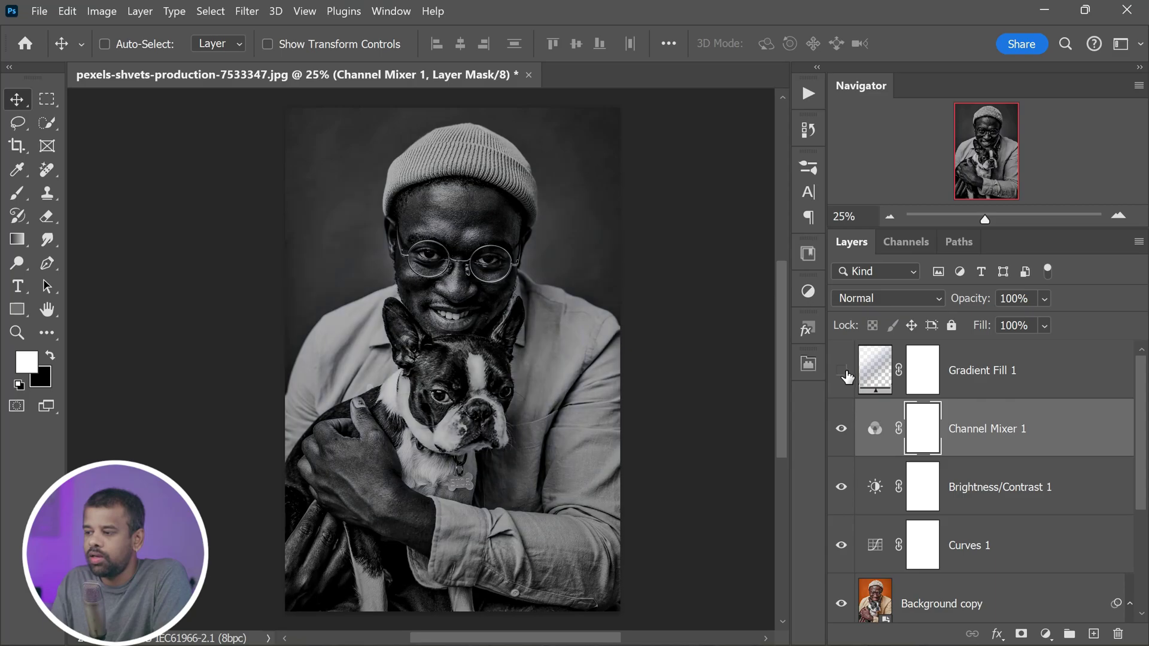
left_click(982, 375)
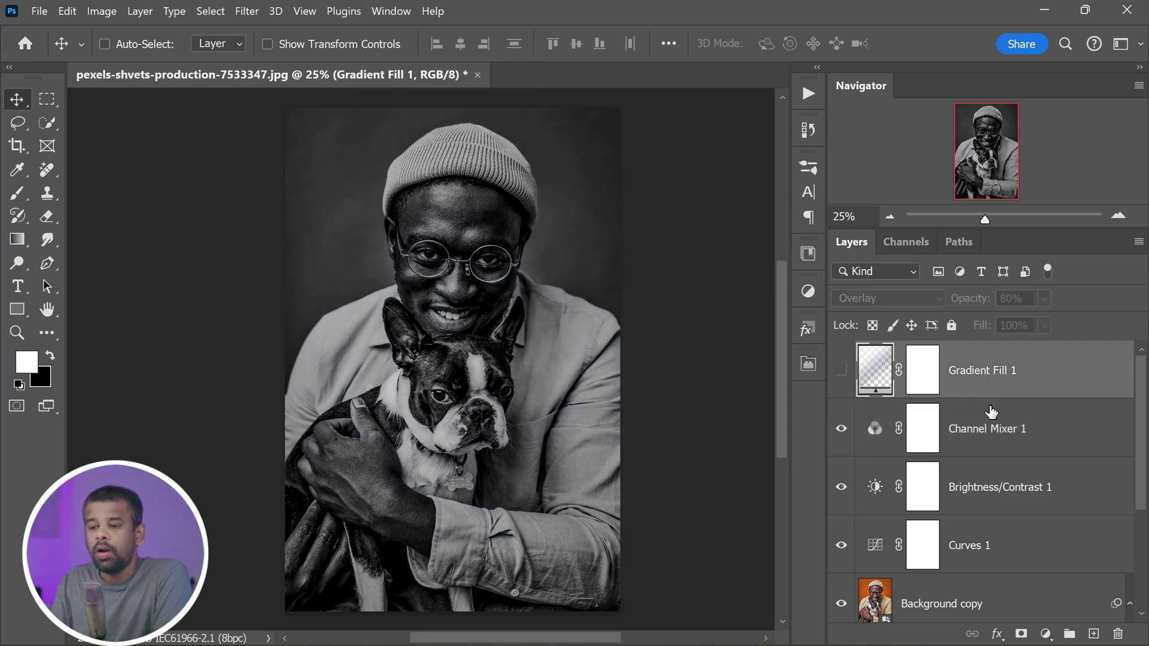
Tune Channel Mixer 1 to Red +59, Green -8 and Blue +59 for a punchier monochrome.
double_click(875, 430)
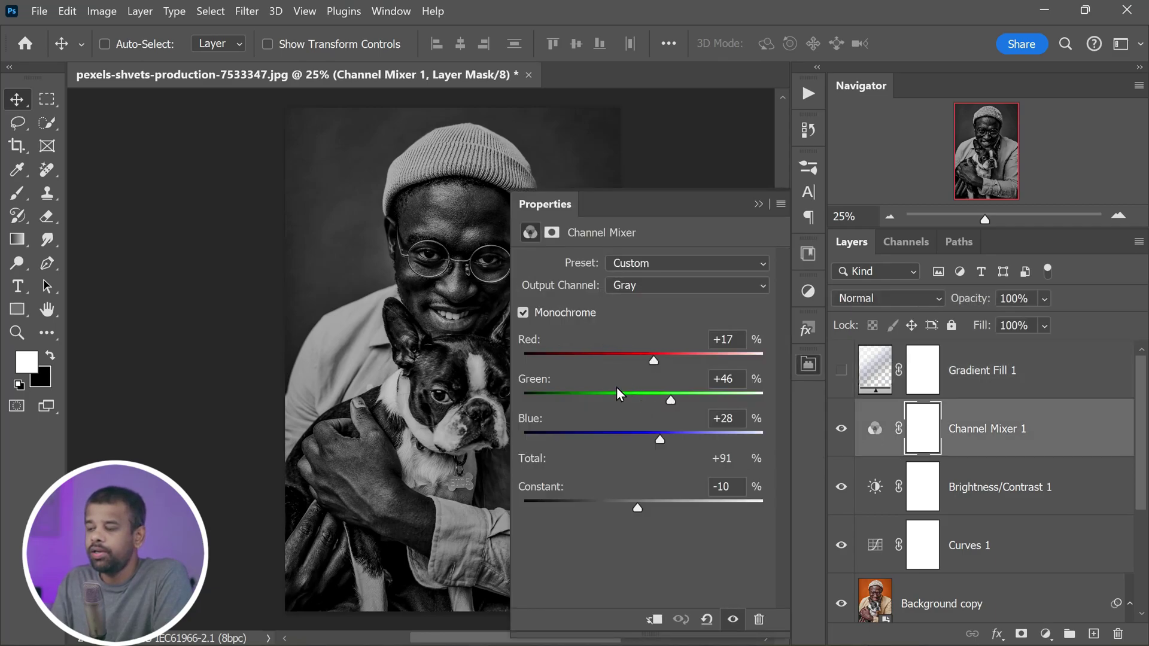
left_click_drag(470, 637, 509, 638)
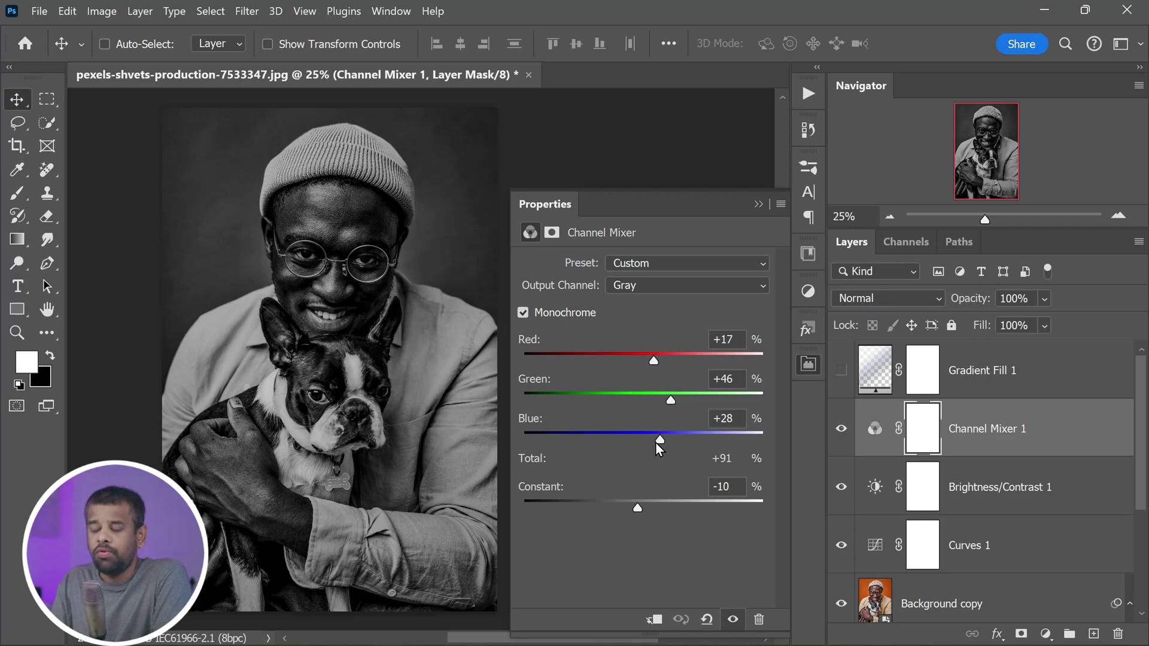
left_click_drag(660, 443, 677, 444)
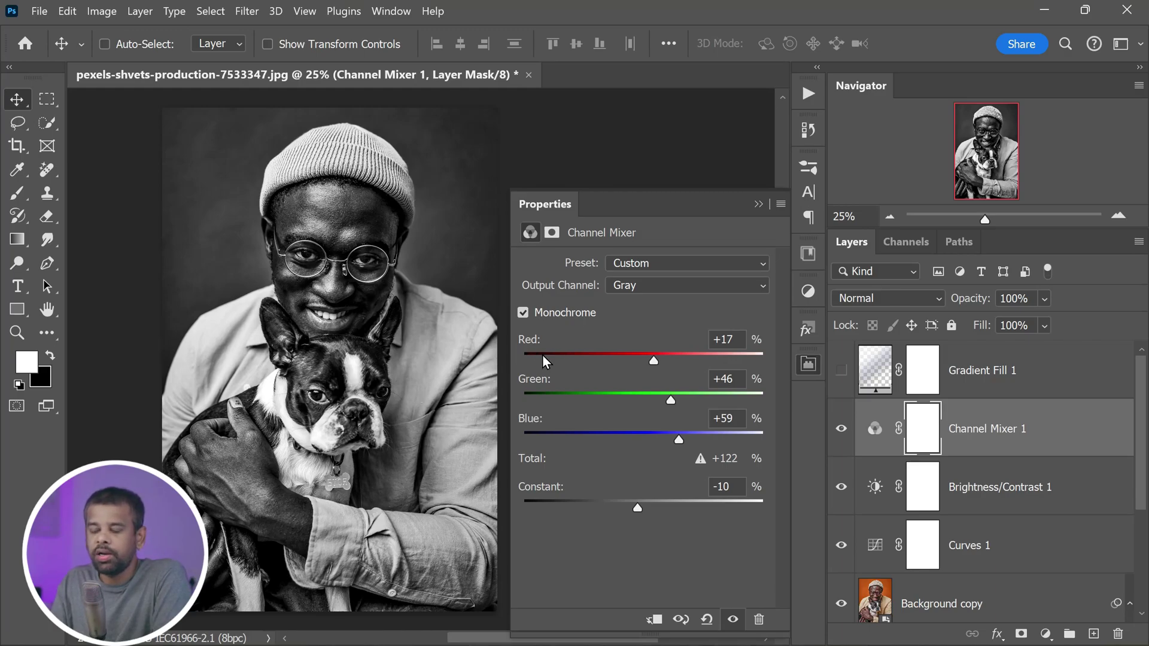
left_click_drag(652, 358, 680, 368)
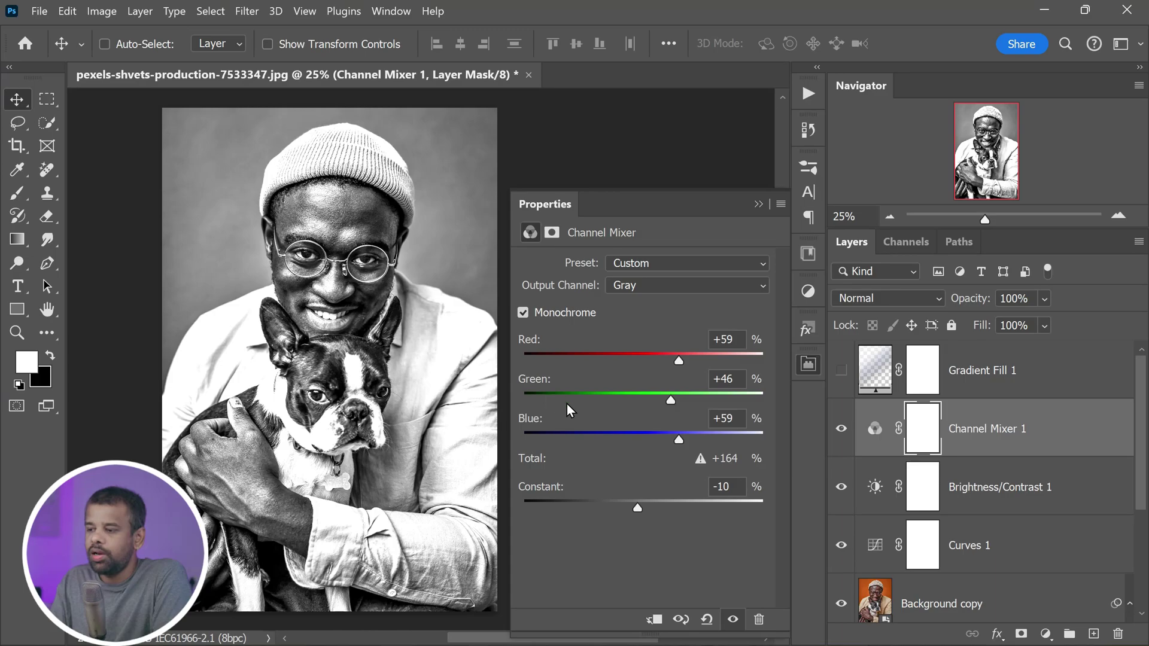
left_click_drag(671, 399, 639, 401)
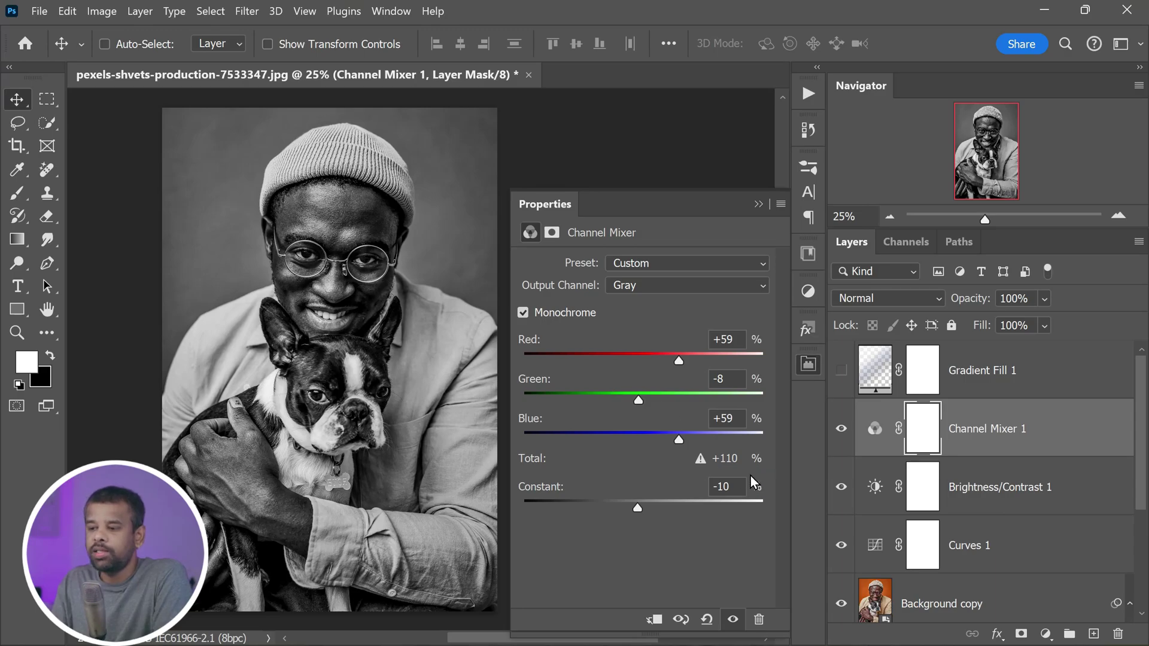
Turn Gradient Fill 1 back on, reposition its radial glow and set its scale to 79%.
left_click(759, 204)
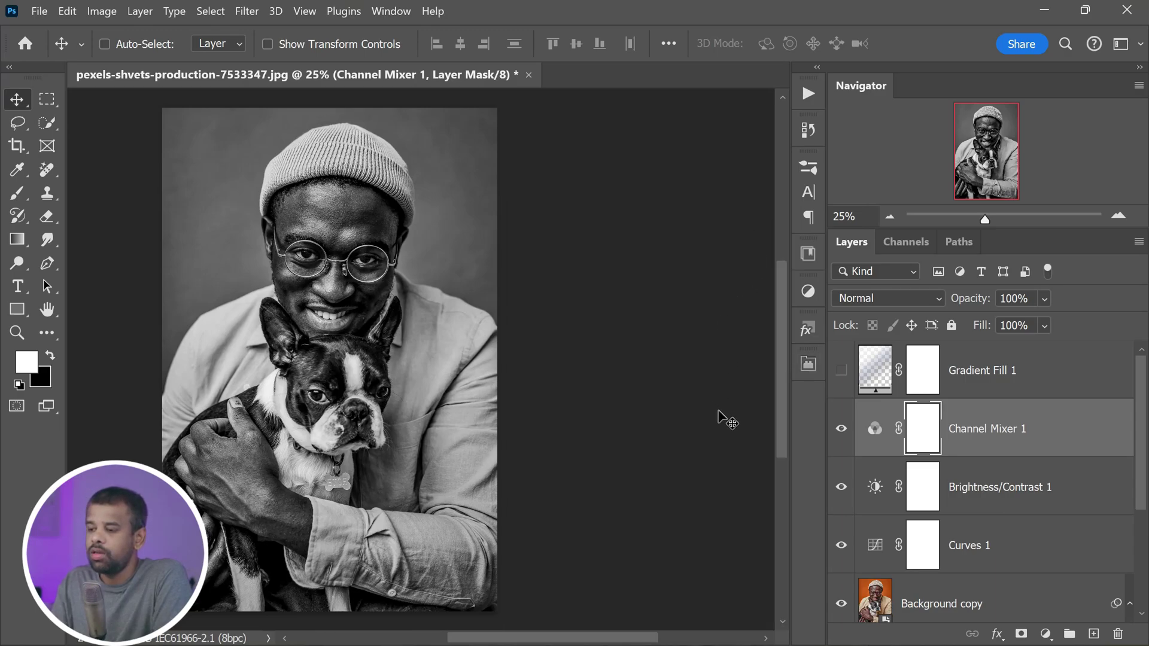
left_click(842, 371)
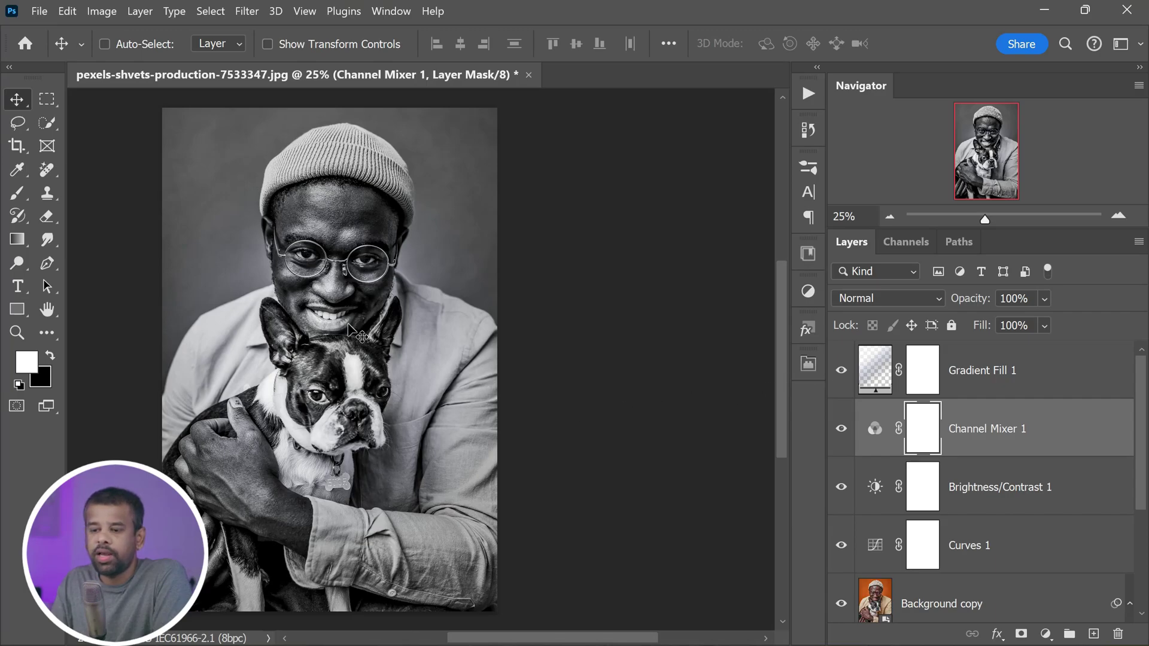
double_click(874, 375)
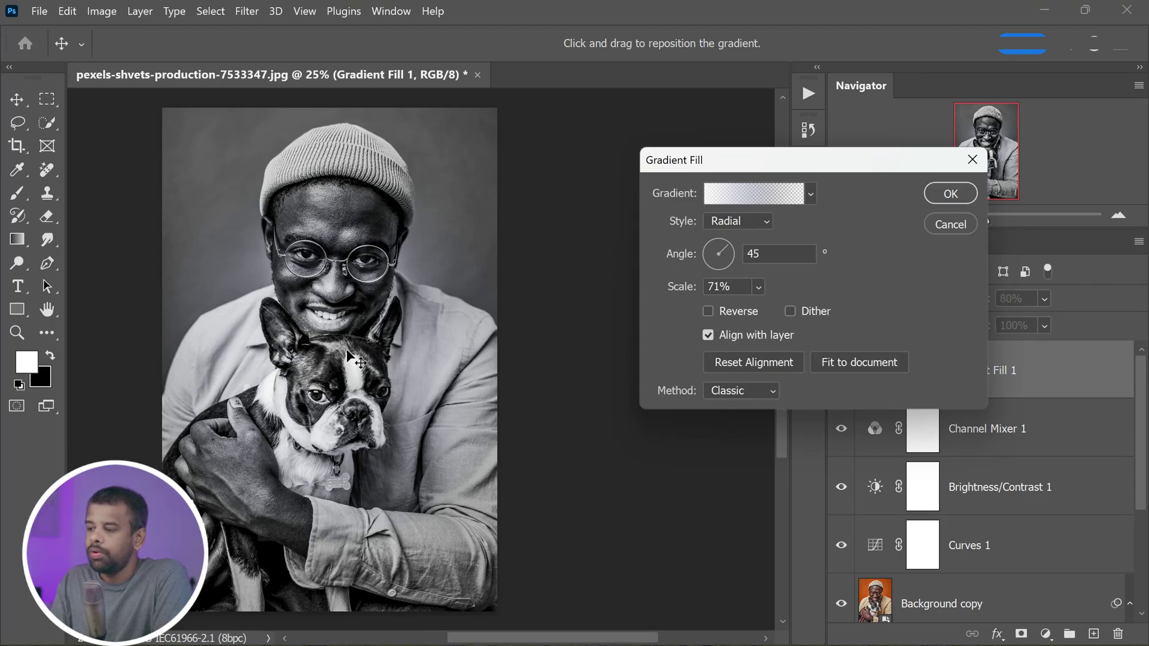
mouse_move(362, 279)
left_mouse_down()
mouse_move(415, 373)
mouse_move(314, 237)
mouse_move(340, 308)
mouse_move(342, 276)
left_mouse_up()
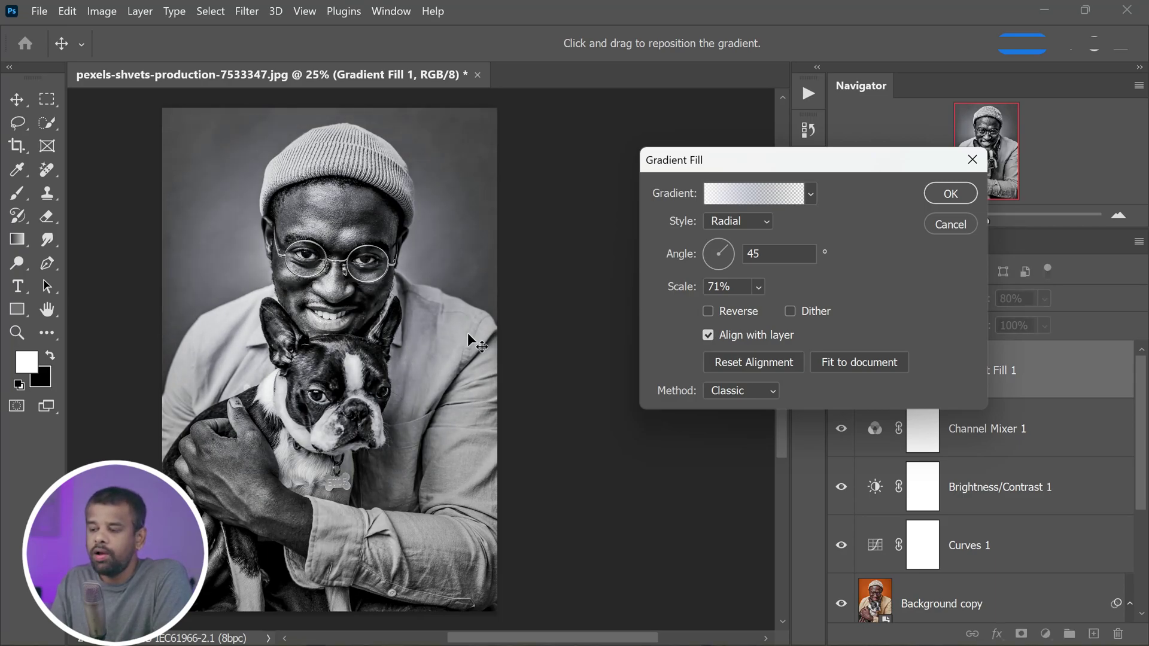
left_click(758, 289)
left_click_drag(769, 307, 781, 314)
left_click(376, 331)
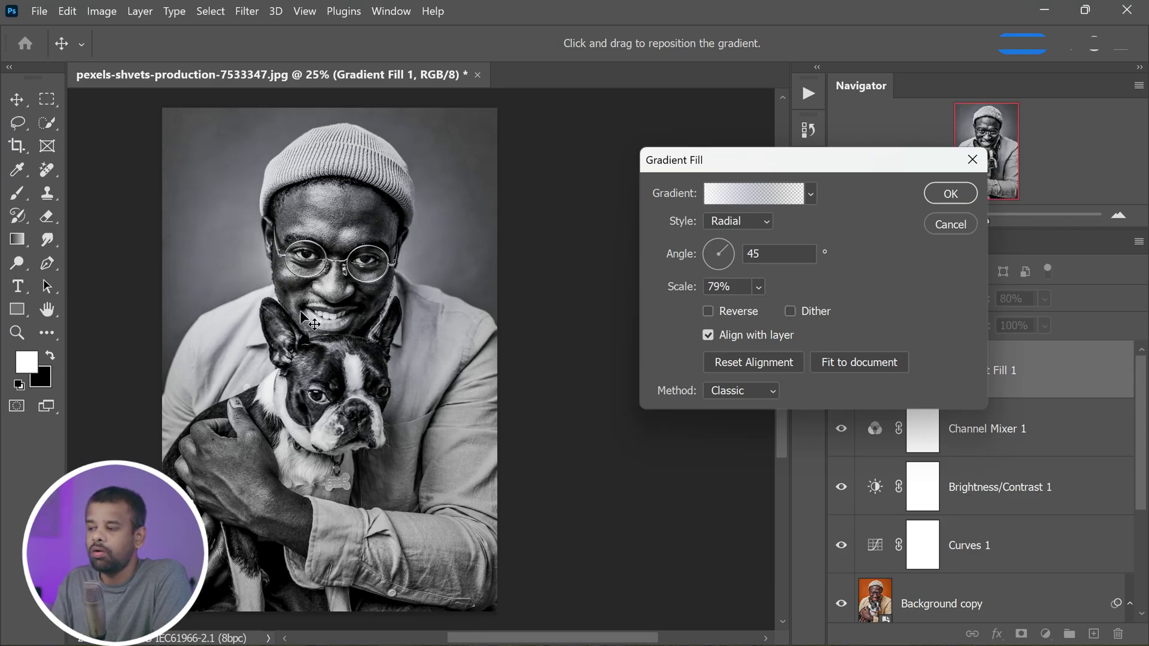
left_click_drag(376, 330, 321, 335)
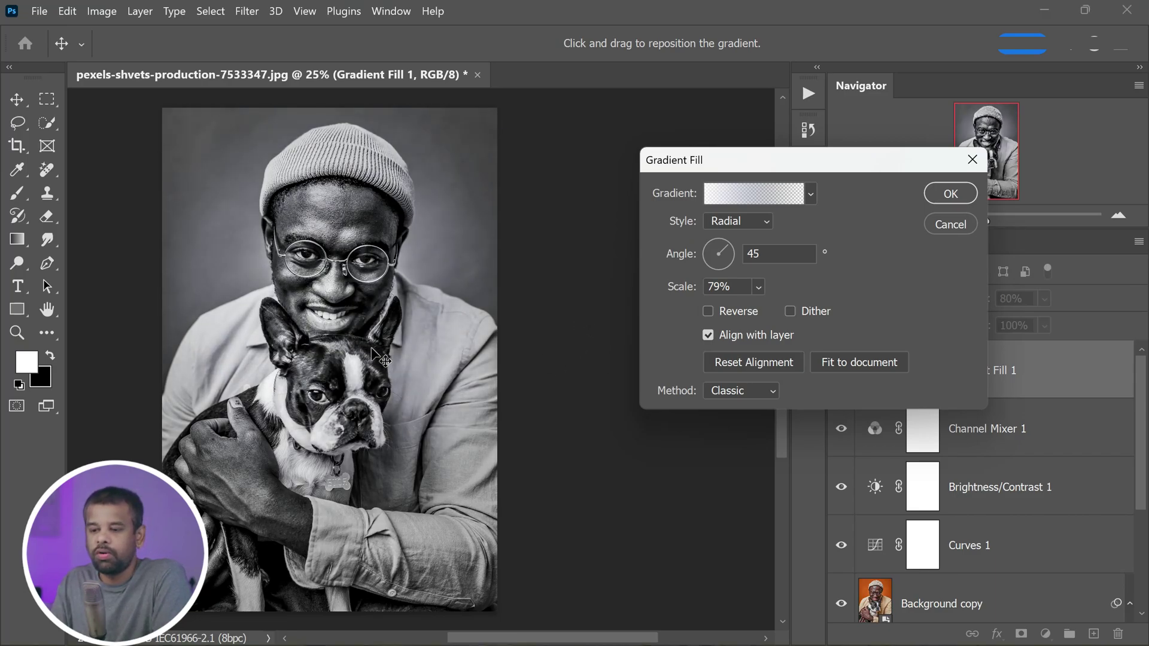
left_click(940, 203)
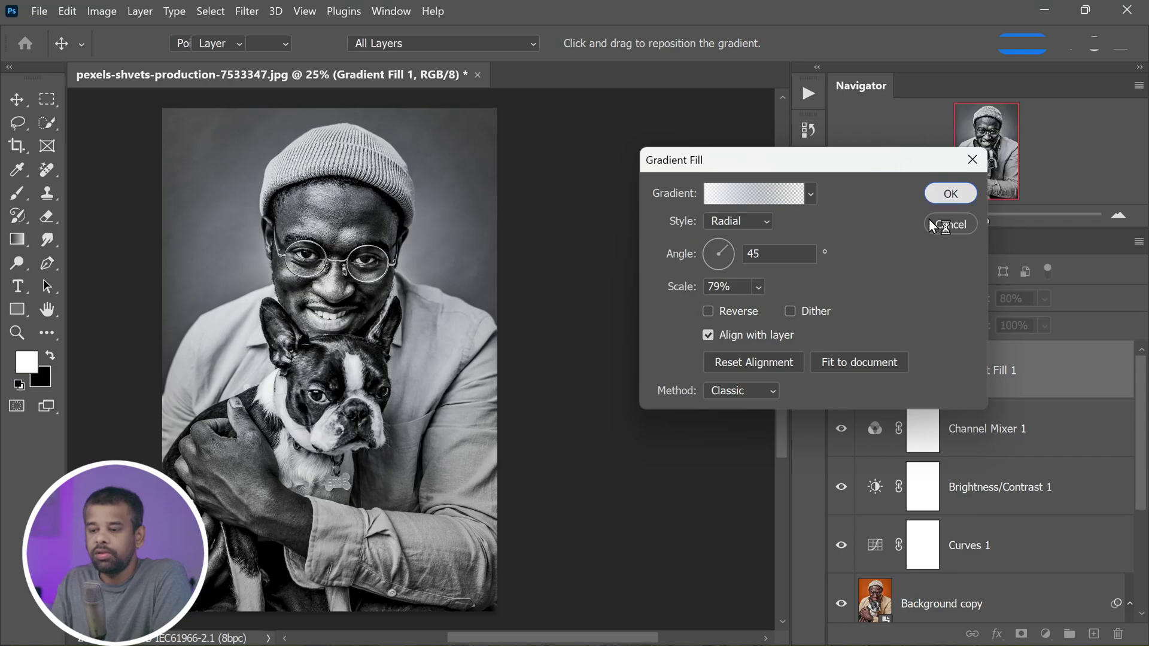
scroll(862, 573, "down", 1)
Repeatedly solo the Background layer to compare the colour original with the black-and-white edit.
scroll(842, 557, "down", 2)
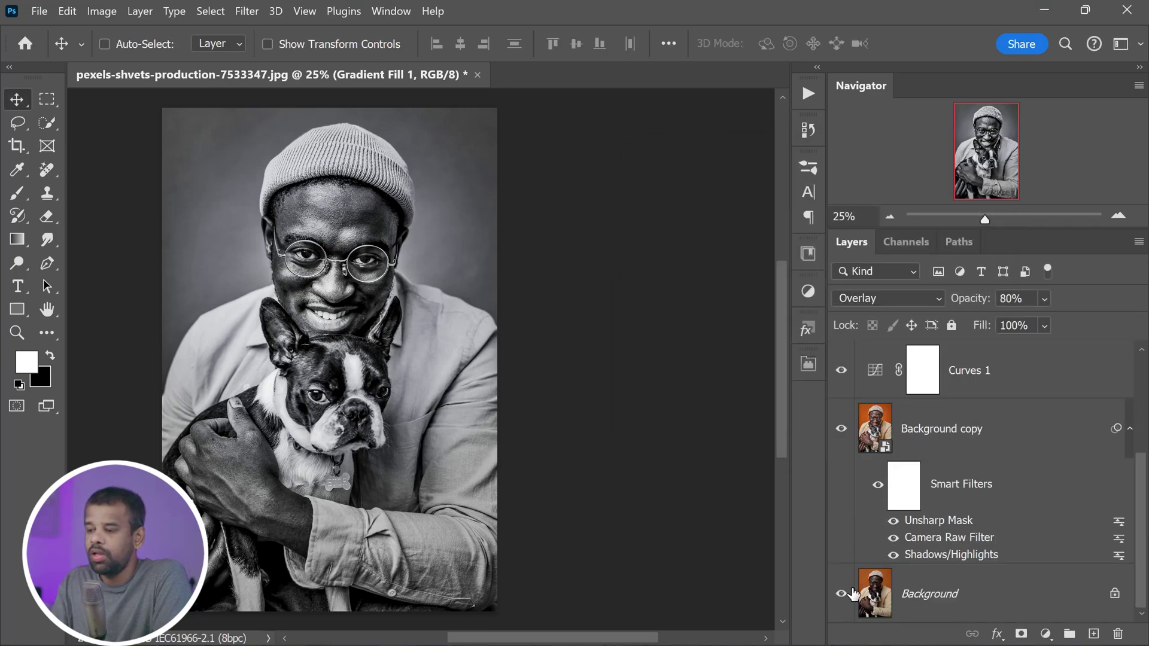
left_click(843, 594, "alt")
left_click(843, 594, "alt")
left_click(842, 594, "alt")
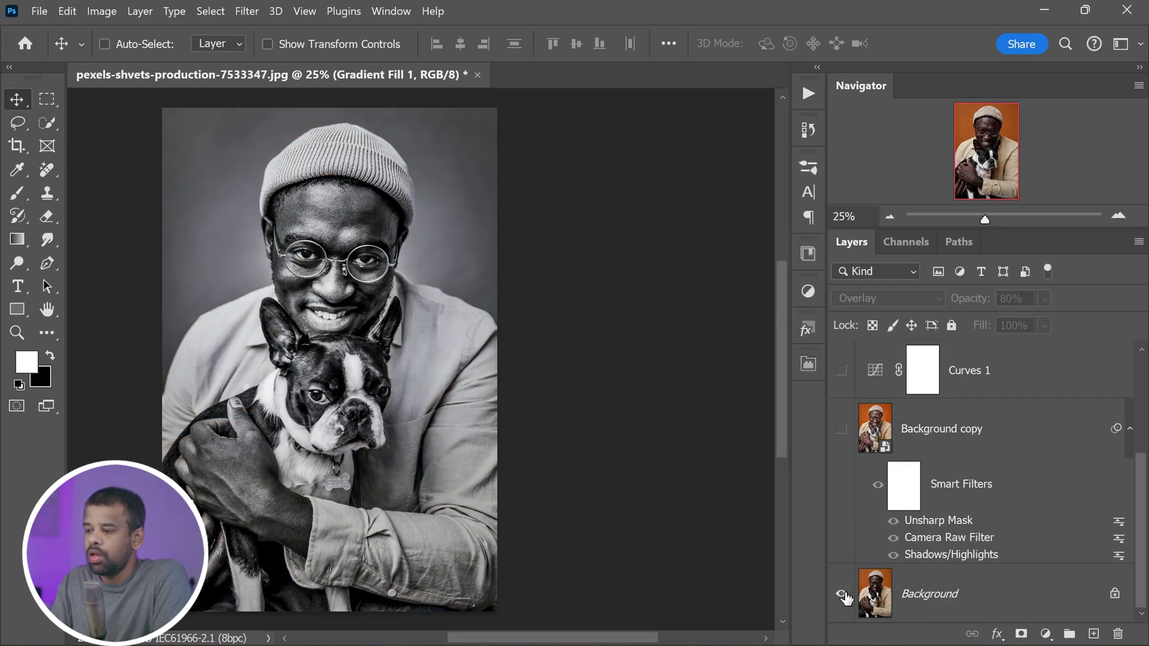
left_click(842, 595, "alt")
left_click(843, 594, "alt")
left_click(842, 595, "alt")
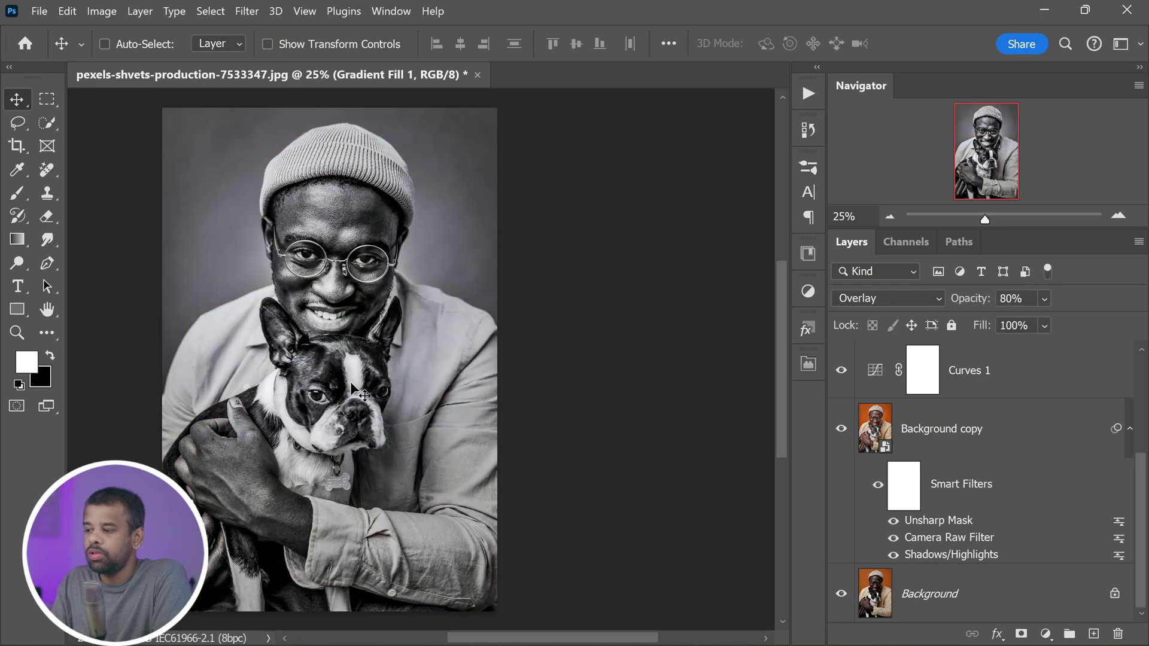
scroll(227, 283, "up", 2)
scroll(419, 308, "down", 3)
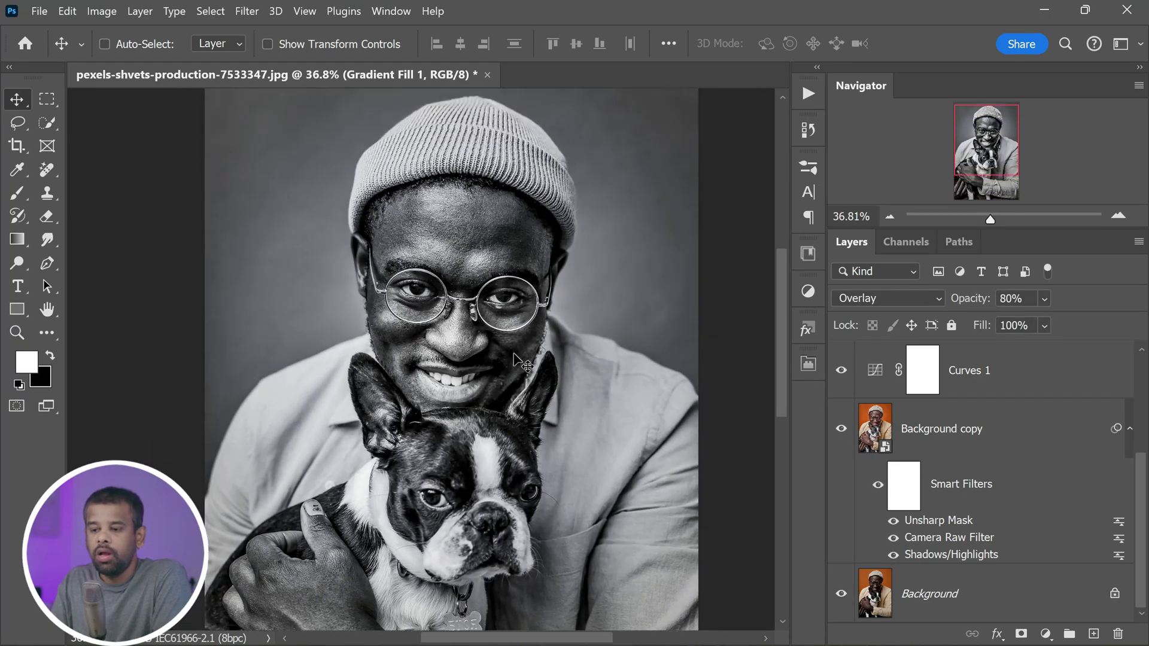
scroll(570, 345, "up", 4)
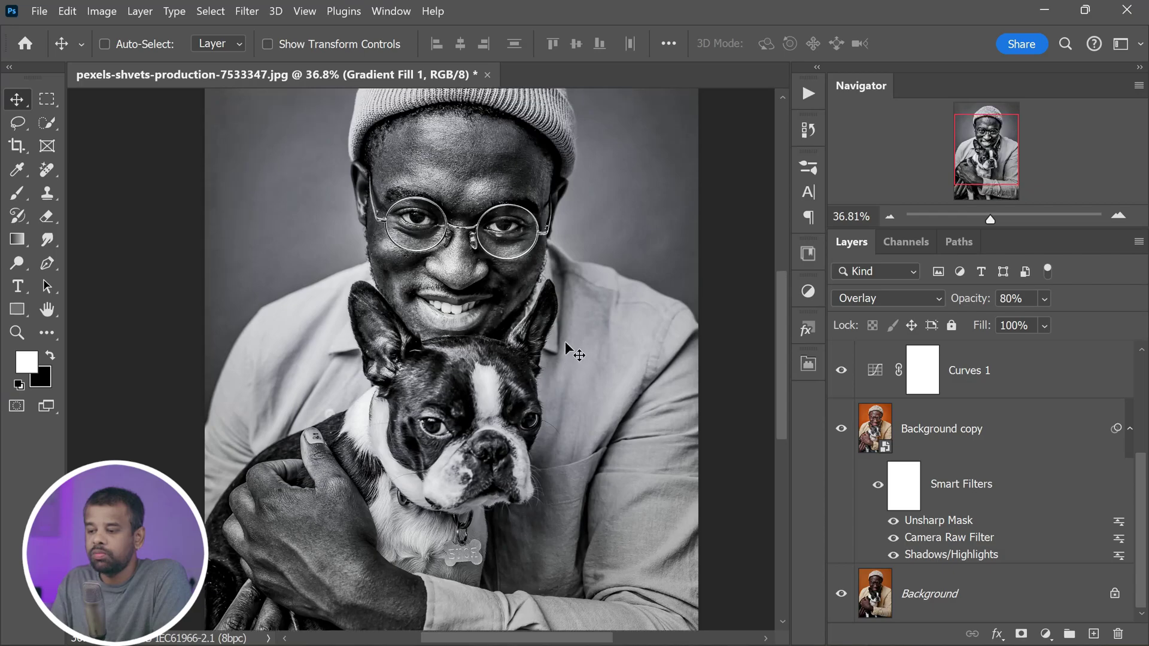
scroll(578, 344, "down", 2)
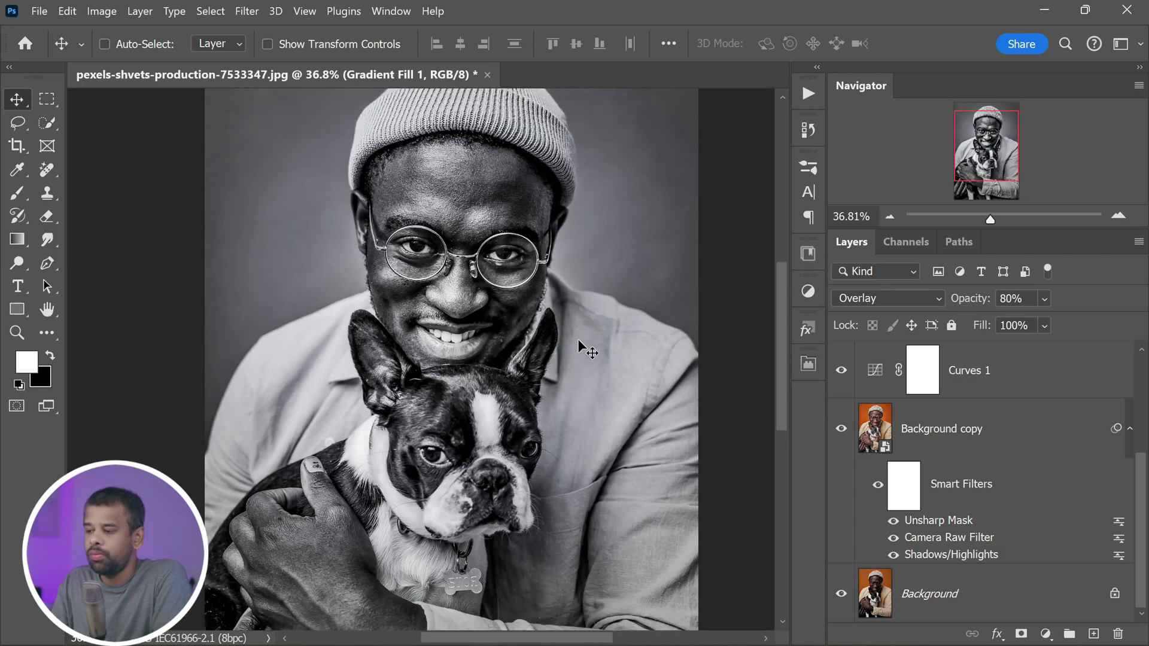
left_click(841, 593, "alt")
left_click(841, 594, "alt")
left_click(842, 595, "alt")
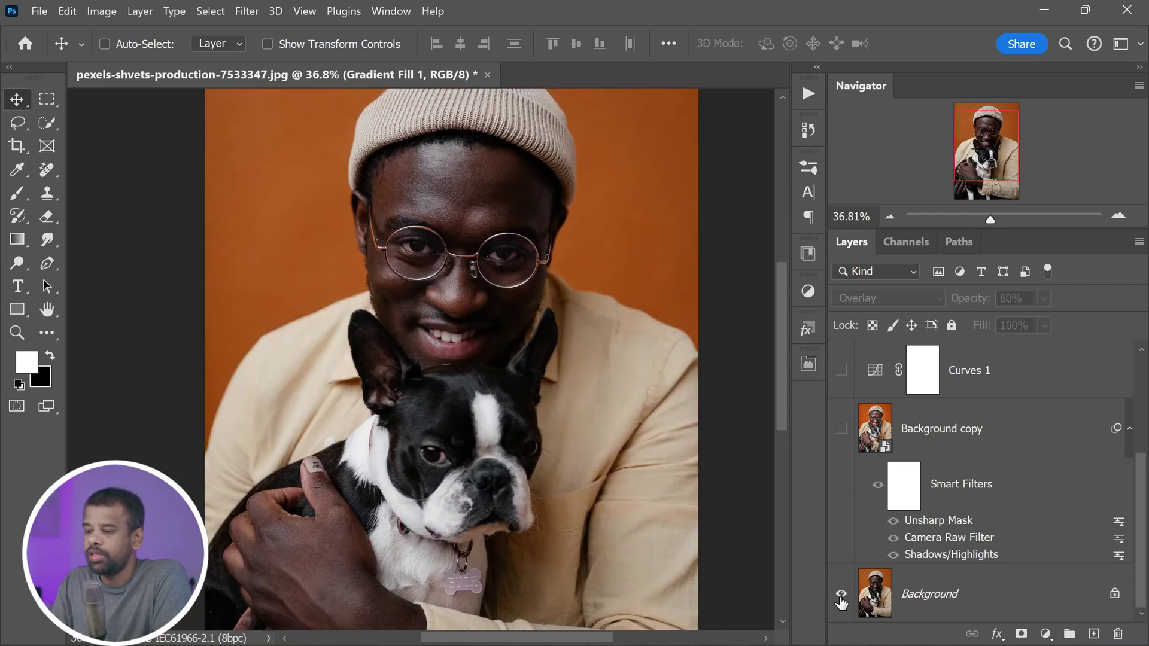